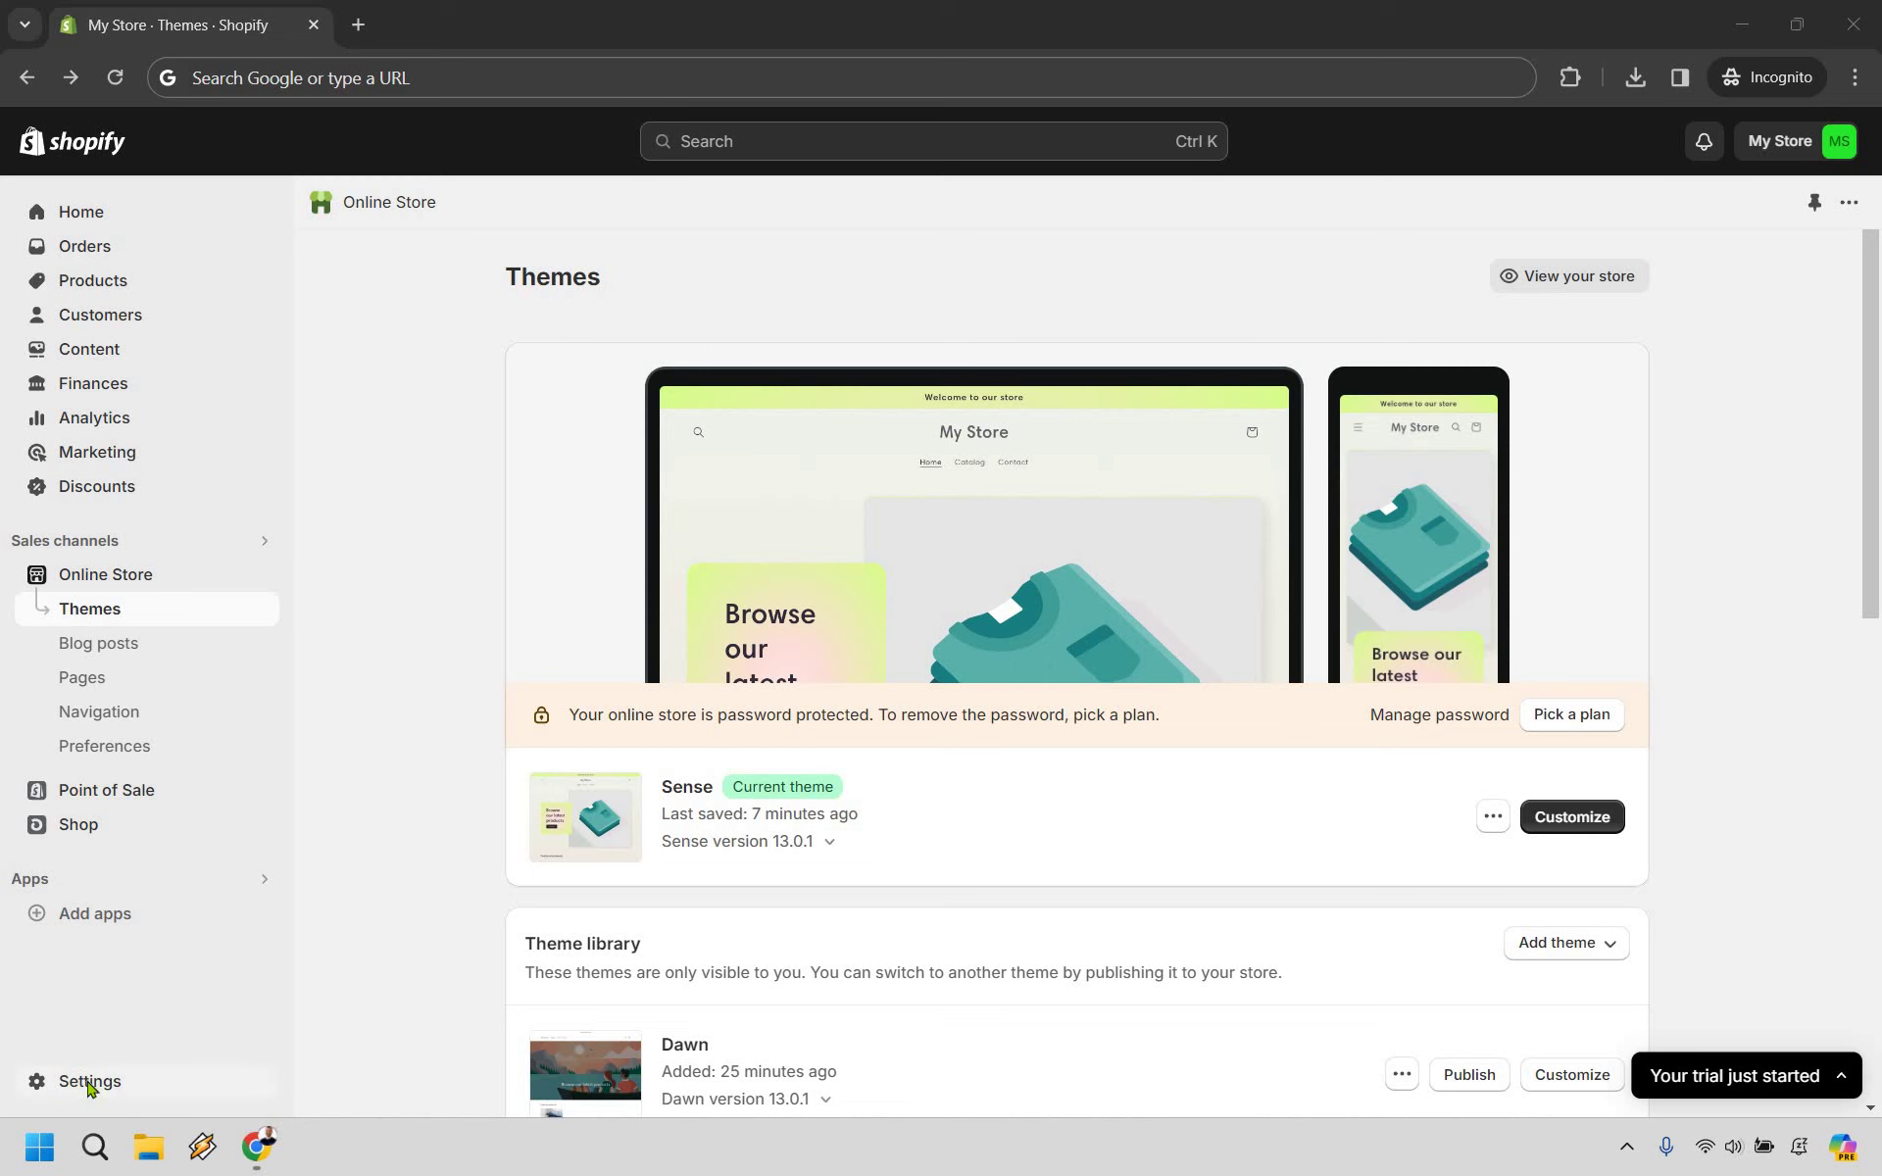
# Step: Go to Settings > Store details from the admin sidebar
pyautogui.click(89, 1087)
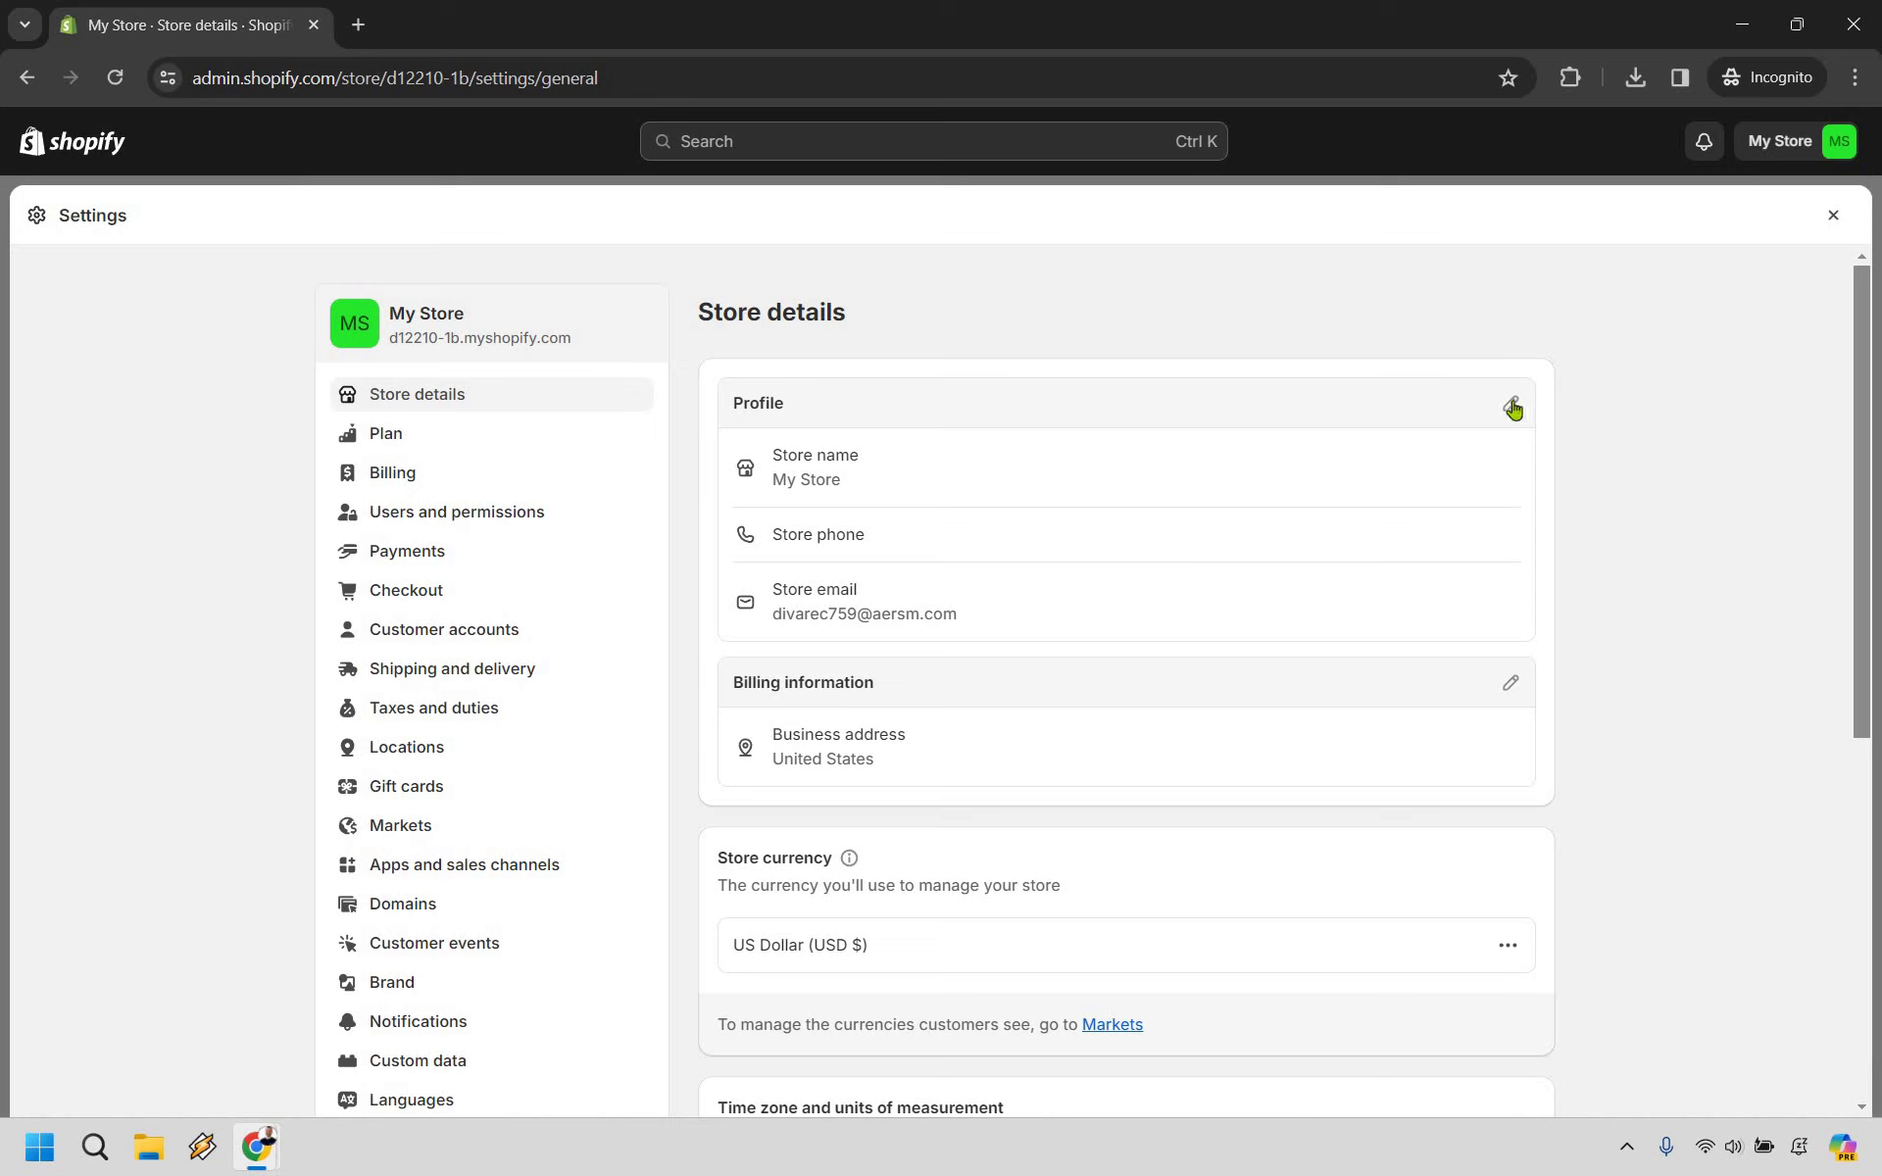
# Step: Change the store name from 'My Store' to 'Marketing Island' in the profile editor and save
pyautogui.click(1515, 405)
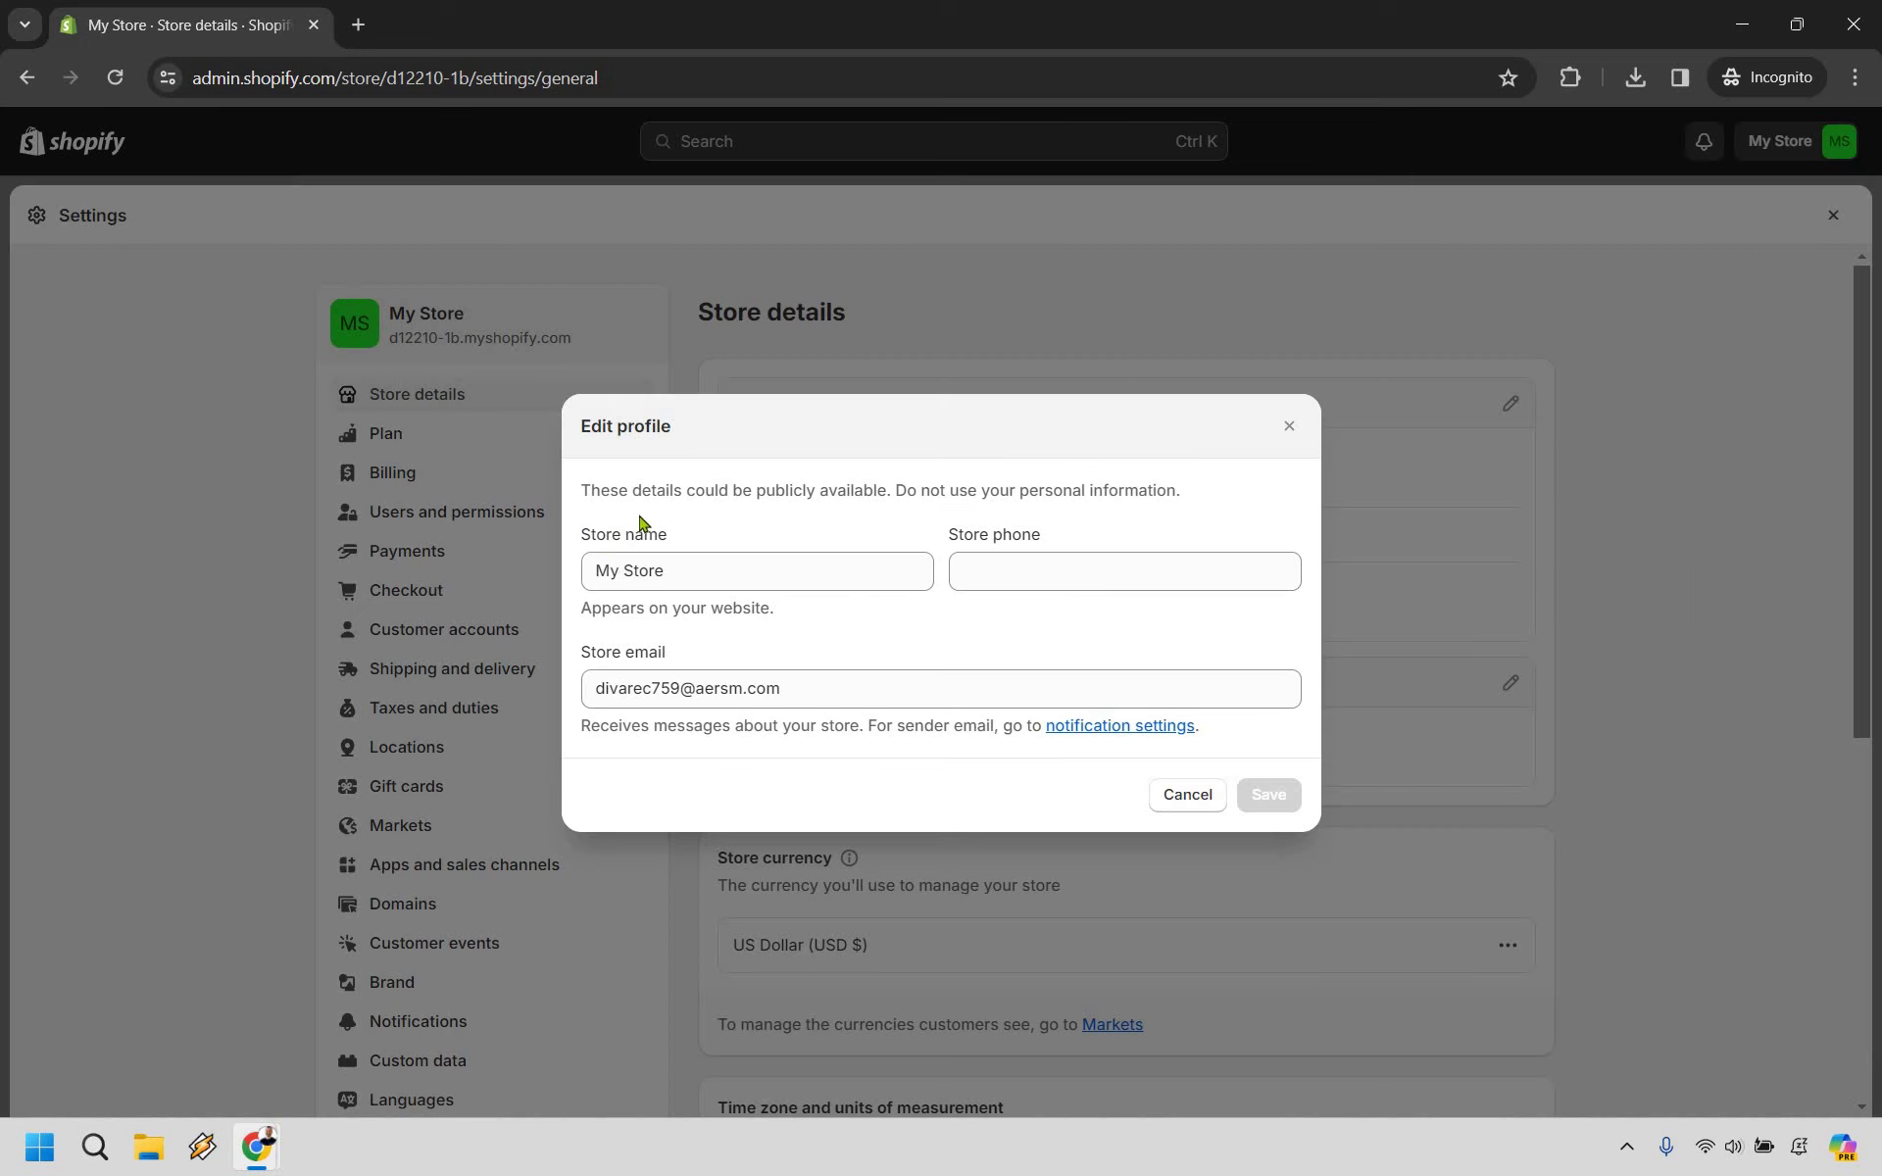
pyautogui.click(701, 564)
pyautogui.press('BackSpace')
pyautogui.press('BackSpace')
pyautogui.press('BackSpace')
pyautogui.press('BackSpace')
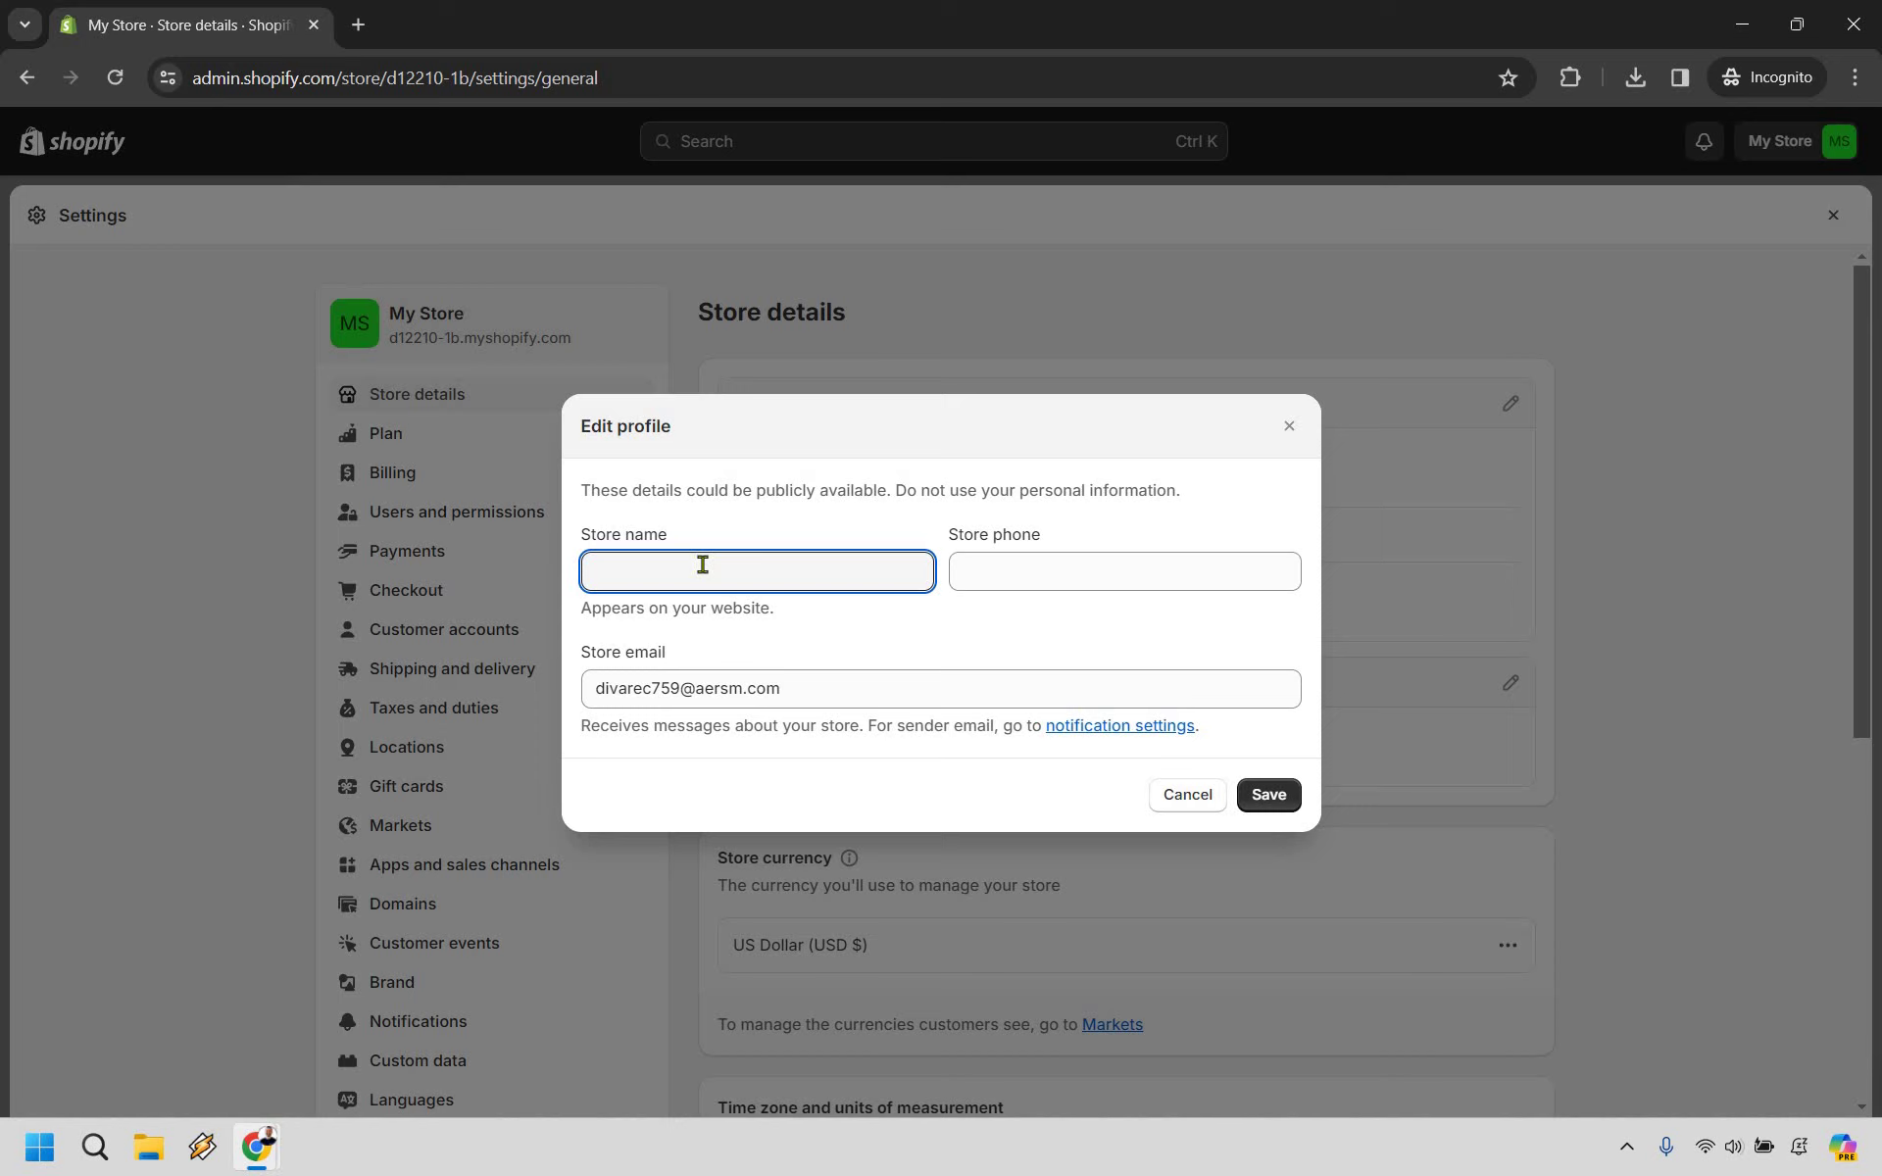
pyautogui.write('Marketing IS')
pyautogui.write('land')
pyautogui.press('BackSpace')
pyautogui.press('BackSpace')
pyautogui.press('BackSpace')
pyautogui.press('BackSpace')
pyautogui.write('sland')
pyautogui.click(1279, 804)
# Step: Save the profile with the name Marketing Island and bring up page options to reload
pyautogui.click(1279, 802)
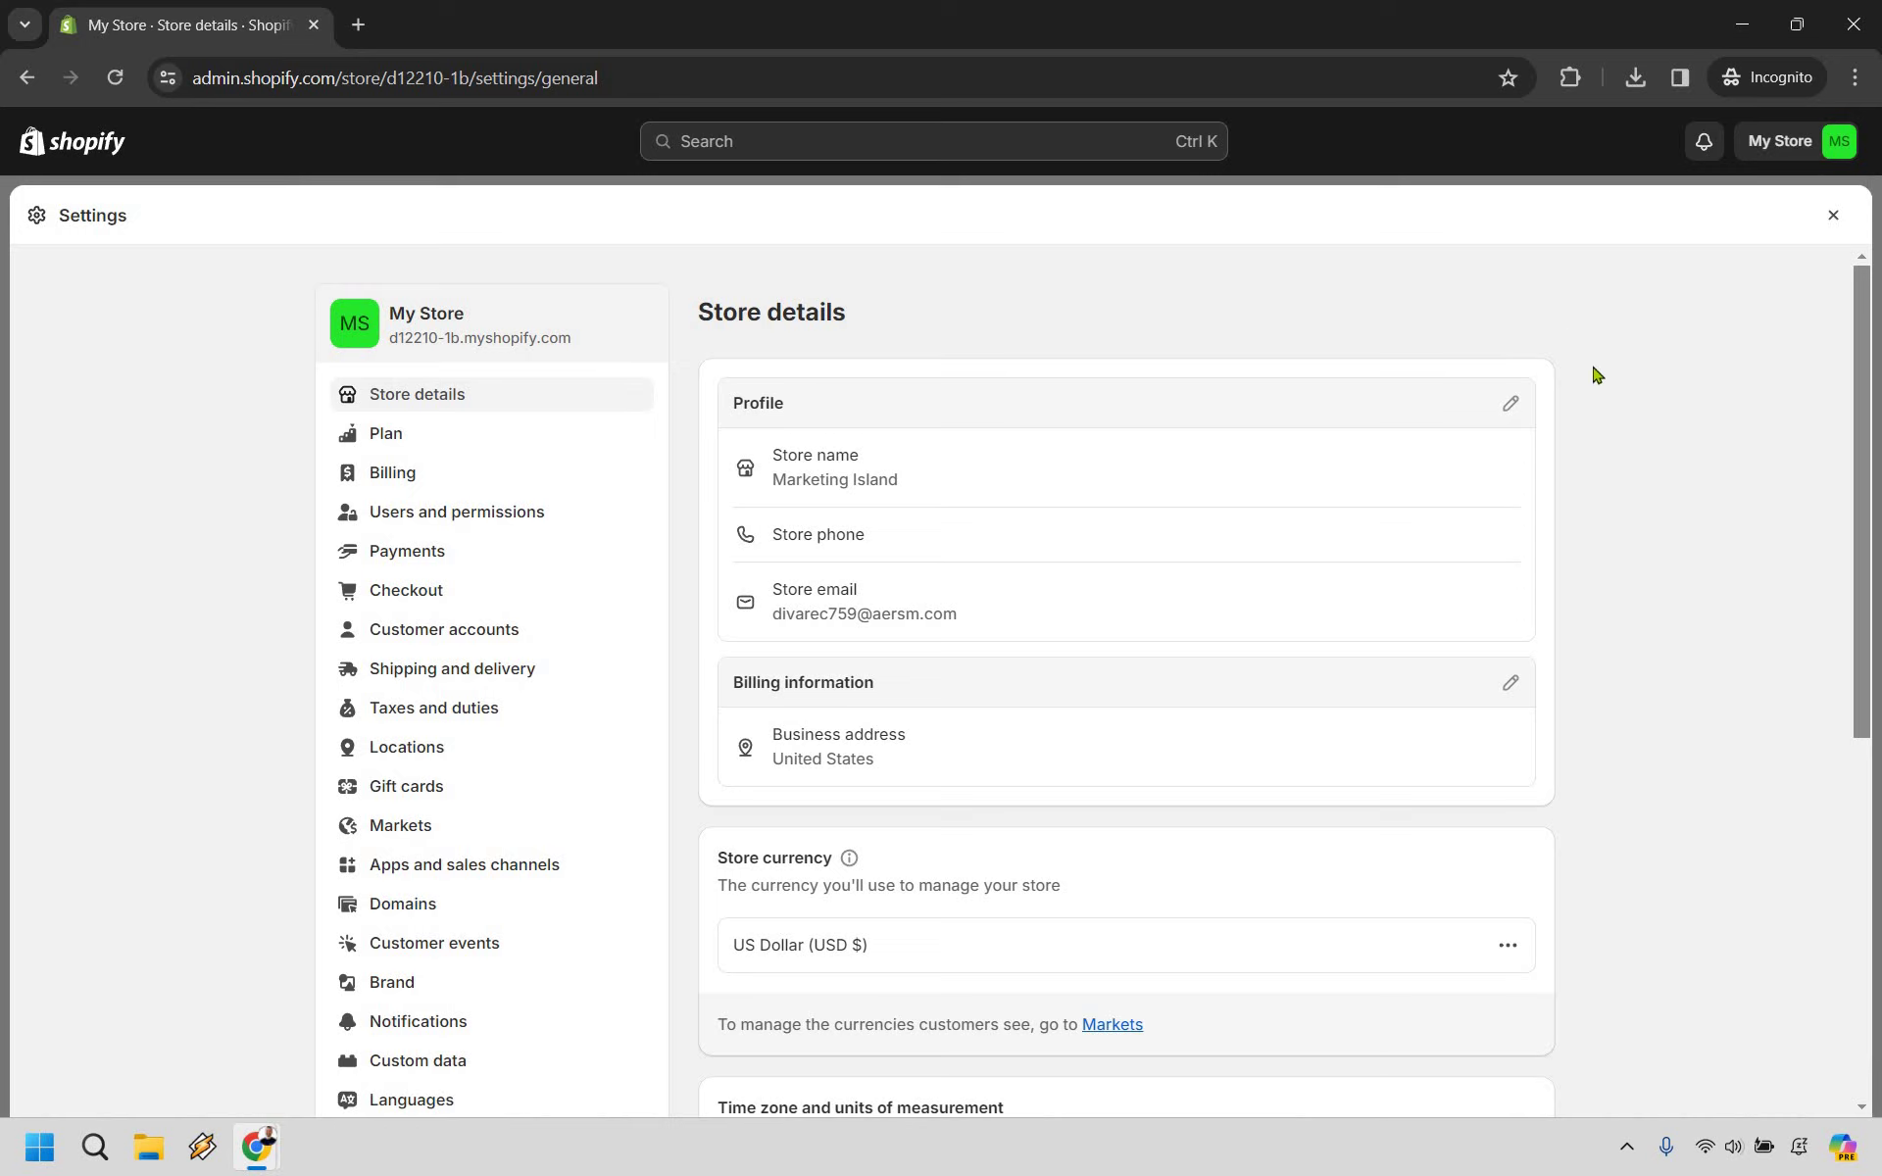
pyautogui.rightClick(1553, 457)
# Step: Reload the store details page to confirm Marketing Island shows throughout the admin
pyautogui.press('r')
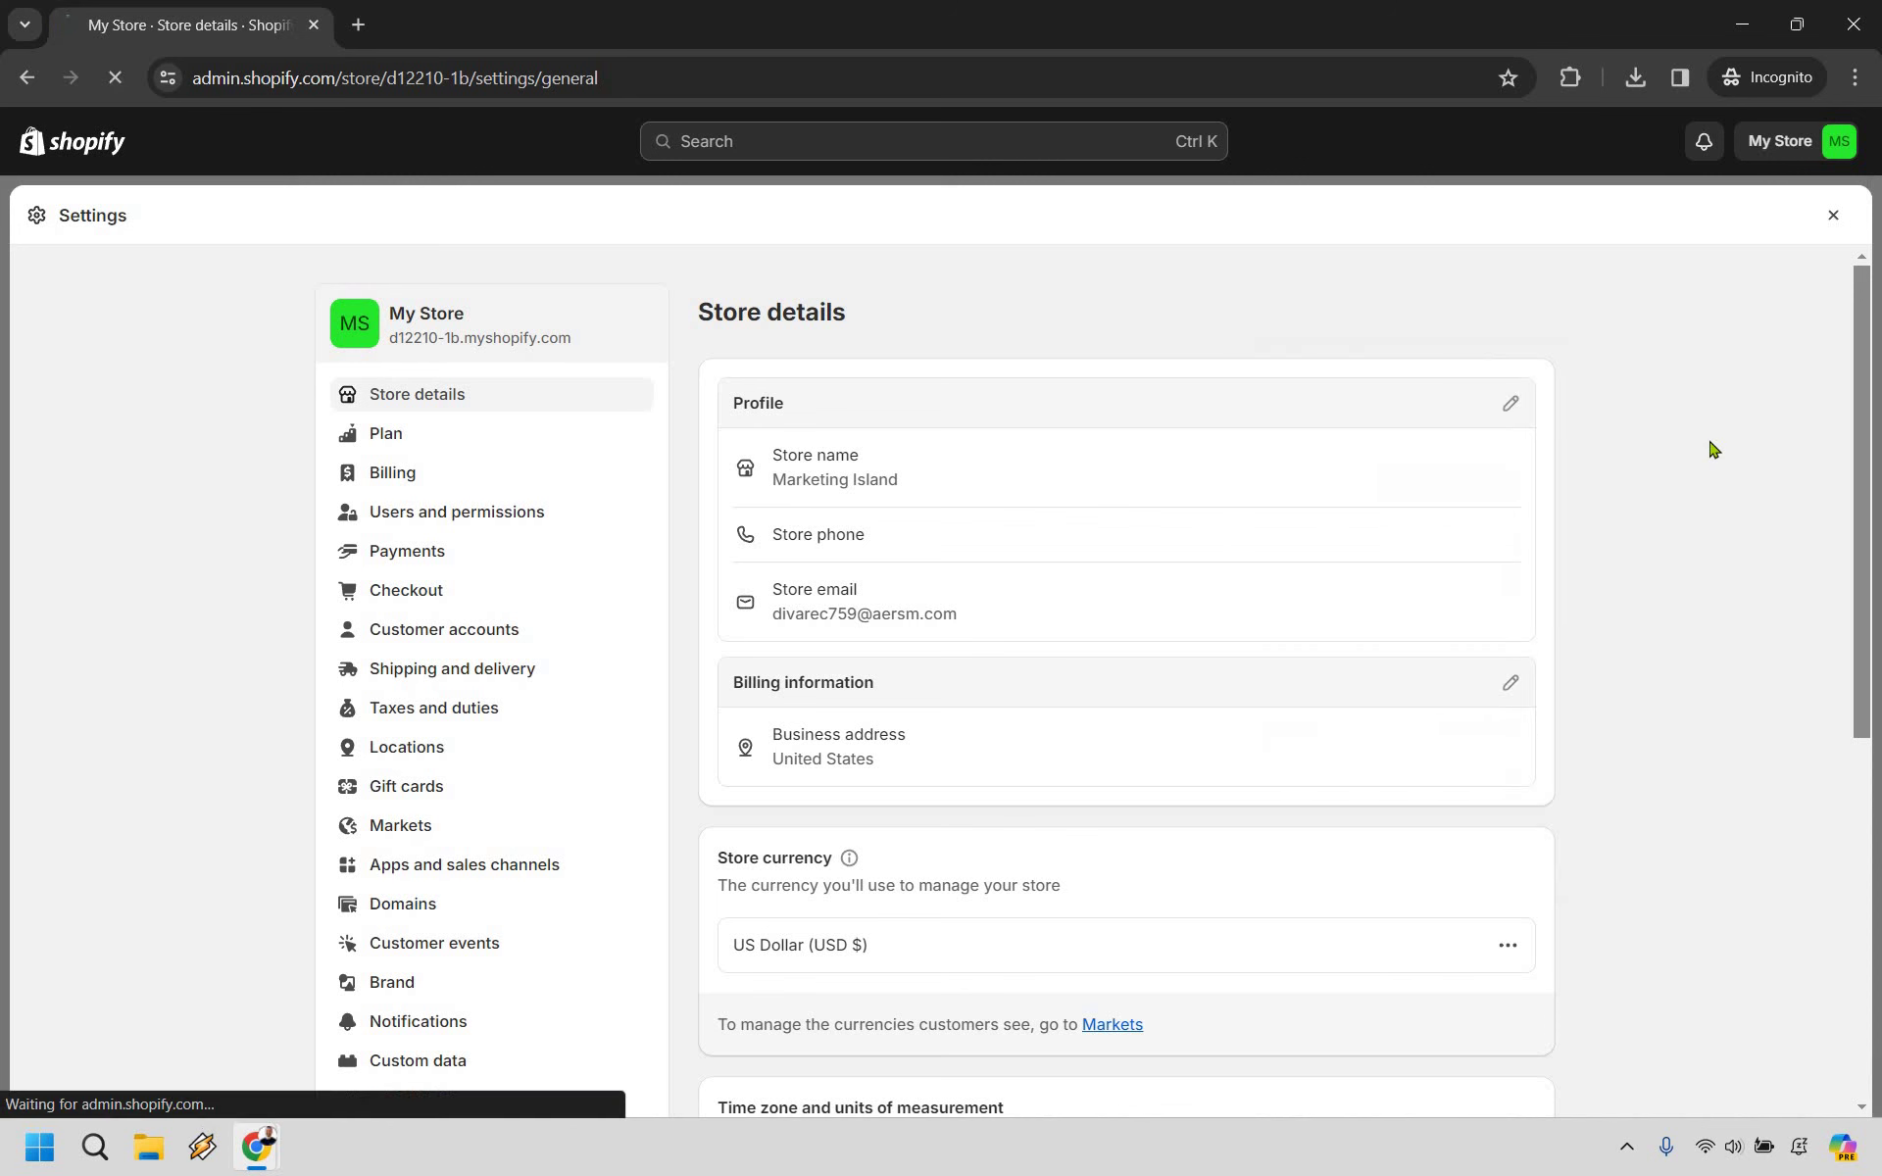